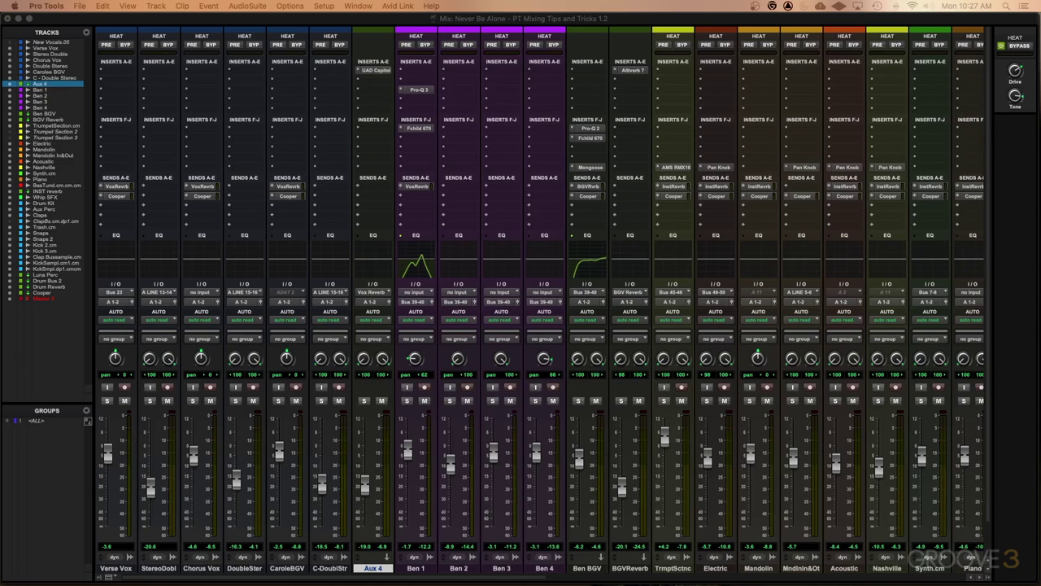
Select the range of tracks running from Ben 1 down to Synth.cm
scroll(411, 294, "down", 2)
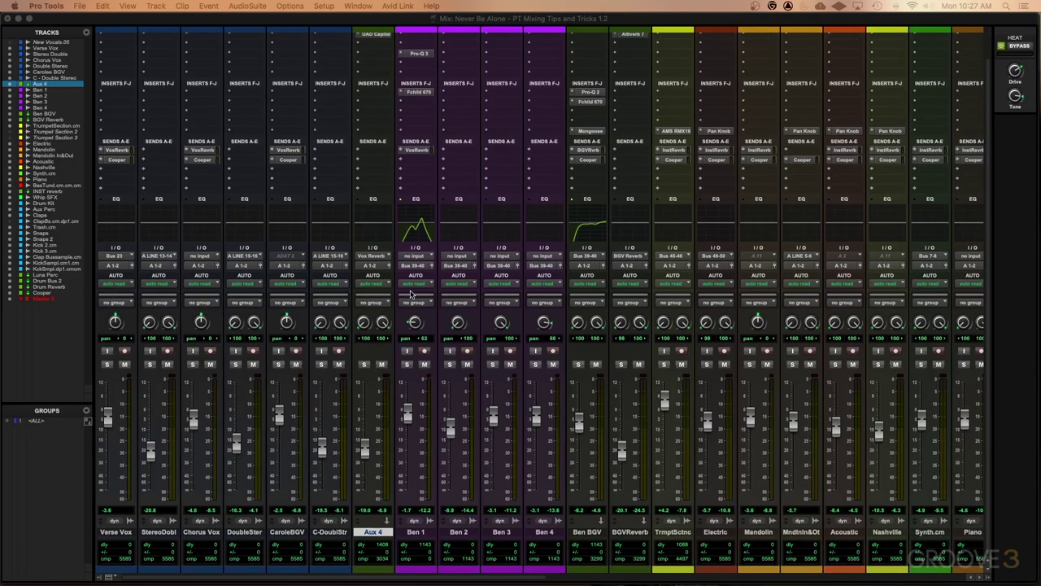
scroll(411, 295, "up", 2)
scroll(412, 295, "right", 10)
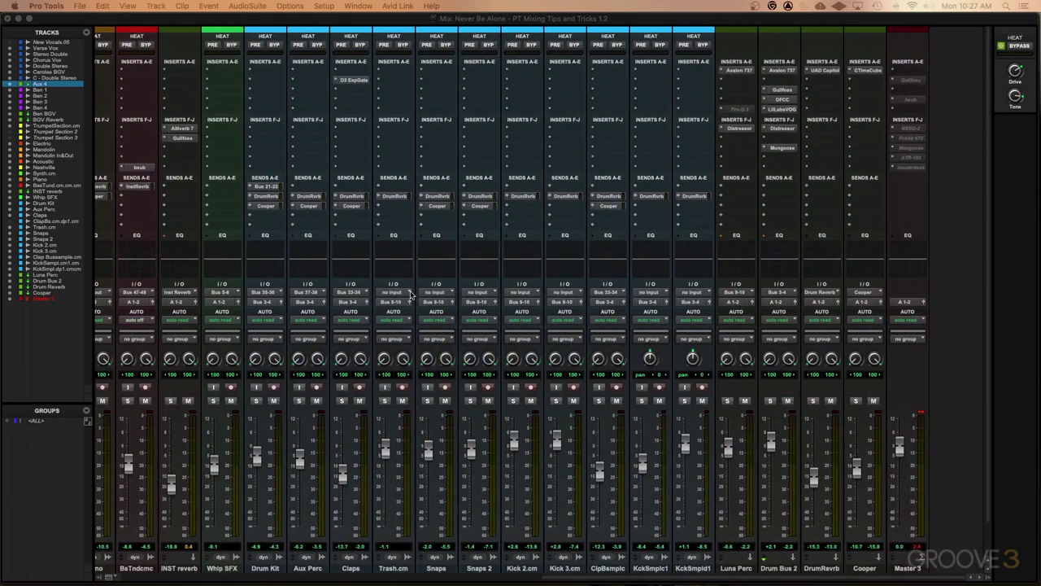
scroll(412, 295, "left", 10)
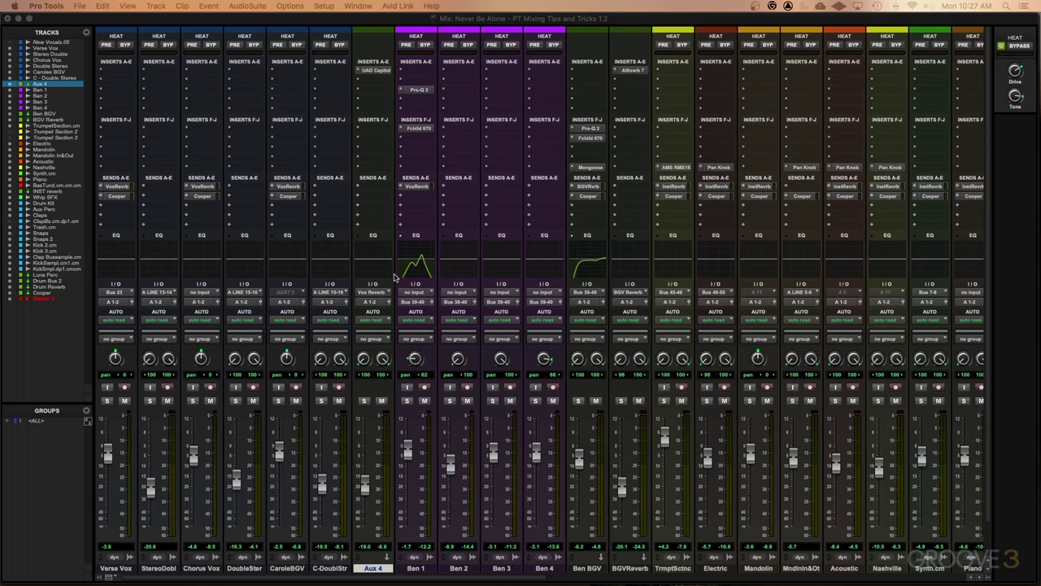
scroll(394, 278, "down", 3)
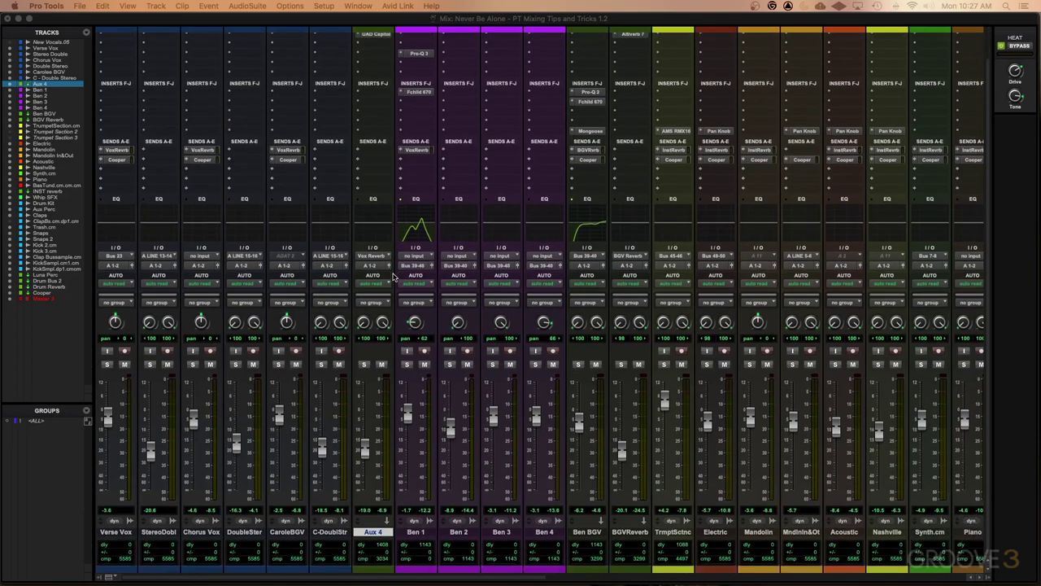
scroll(393, 277, "up", 3)
scroll(394, 277, "down", 3)
scroll(394, 277, "up", 3)
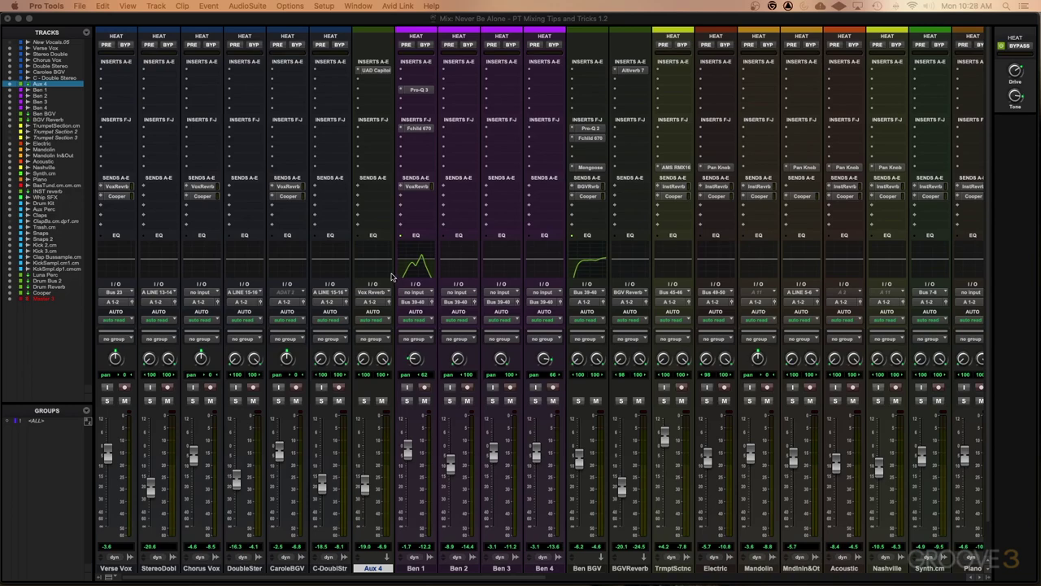
scroll(390, 278, "right", 12)
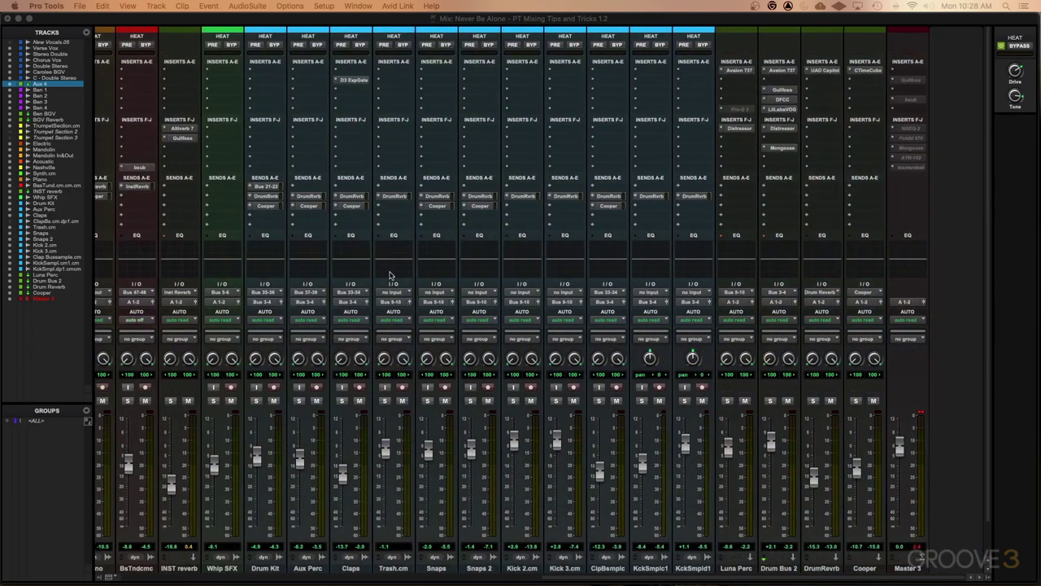
scroll(388, 275, "left", 12)
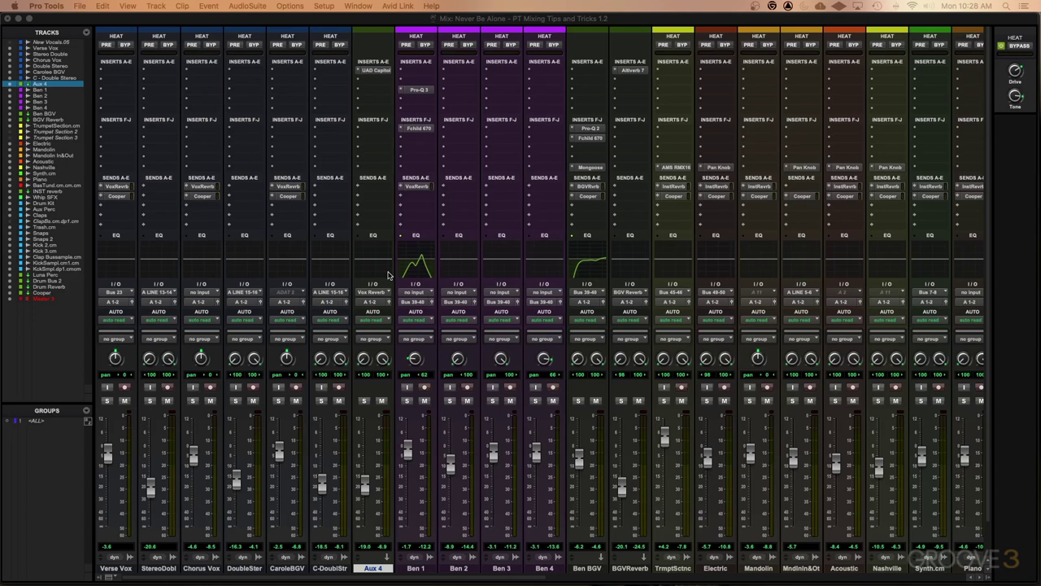
scroll(388, 275, "down", 3)
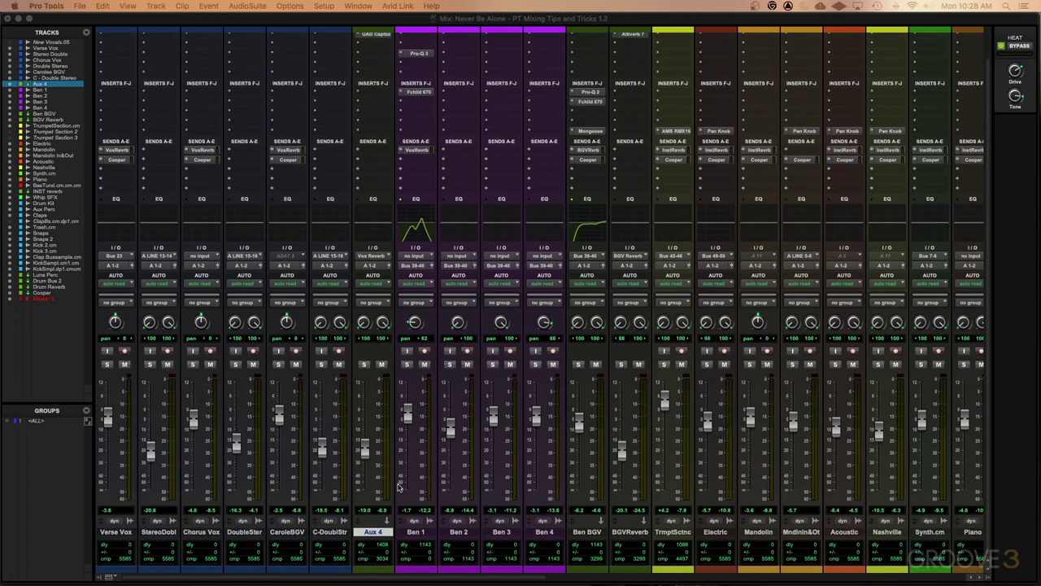
left_click(414, 532)
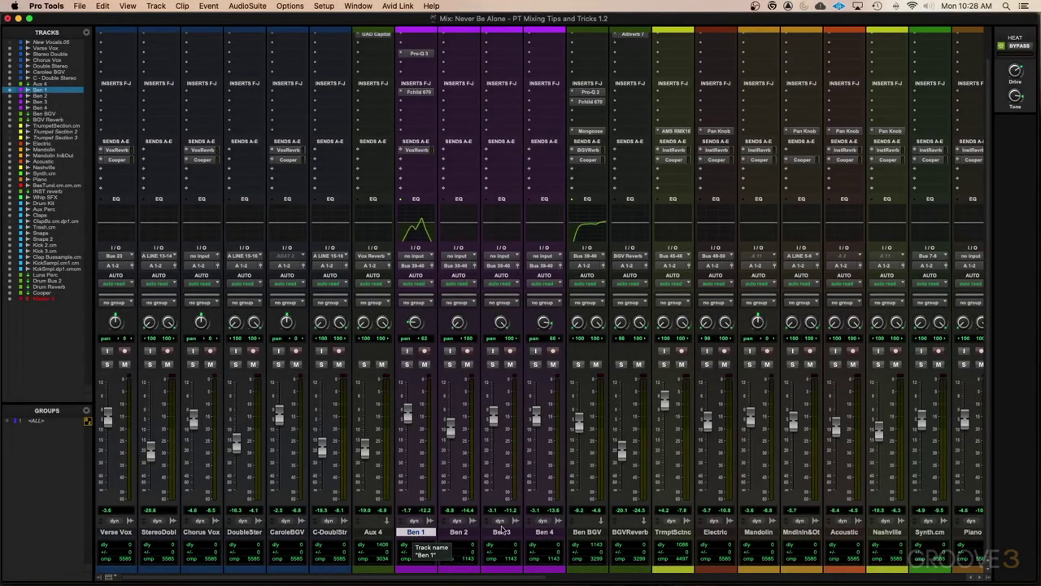
left_click(460, 532)
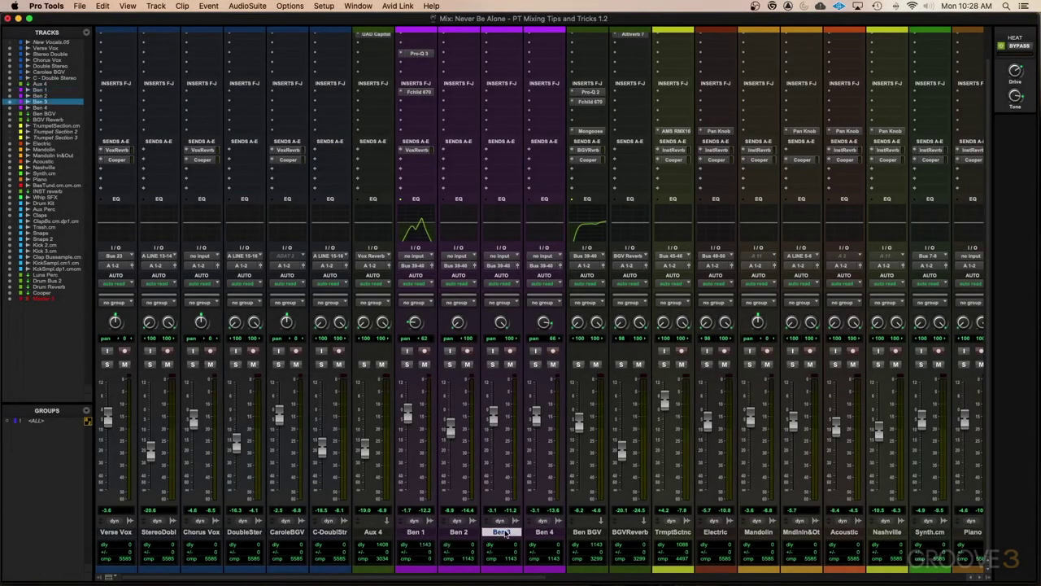
left_click(413, 532)
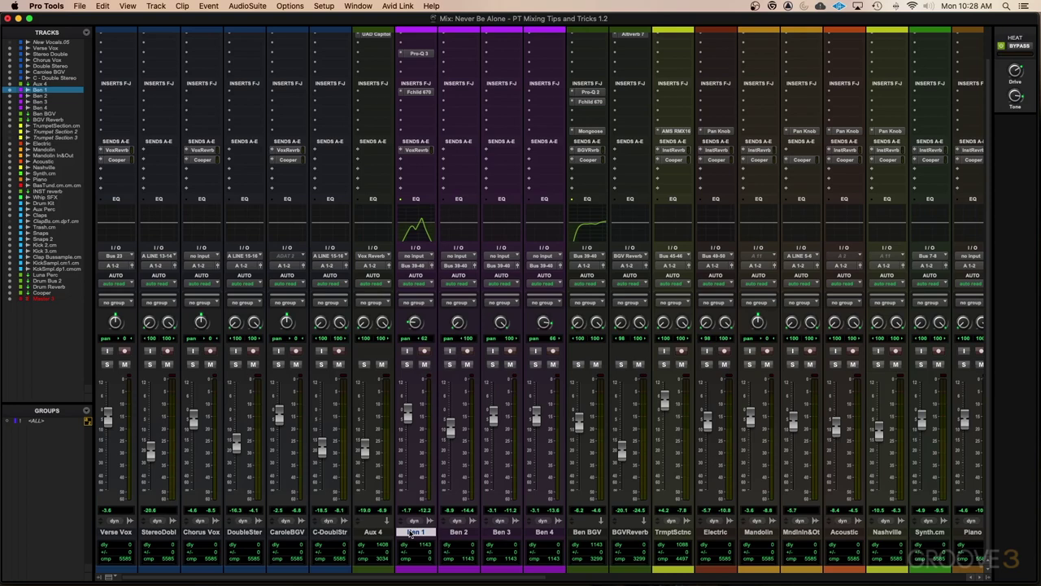
left_click(544, 531, "shift")
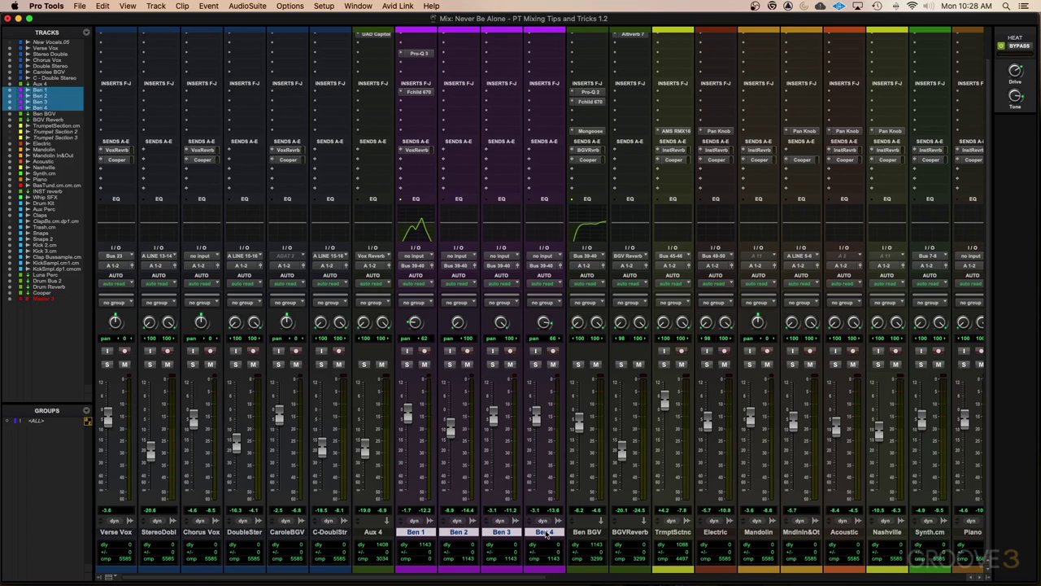
left_click(921, 533, "shift")
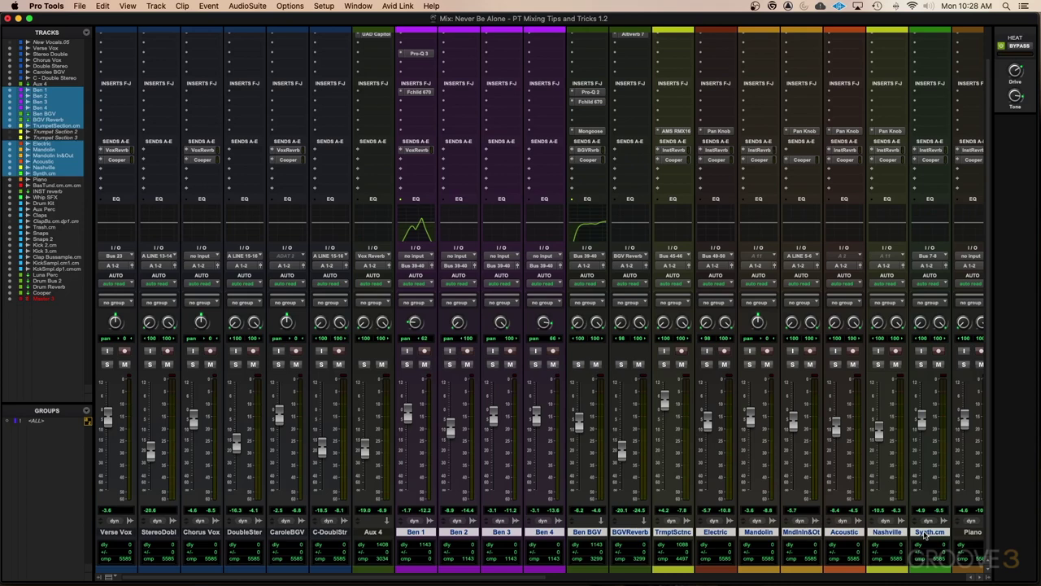
Rebuild the selection as Piano, Synth.cm, MndlnIn&Ot, TrmptSctnc, Ben 4, Ben 3 and Ben 1
left_click(968, 532)
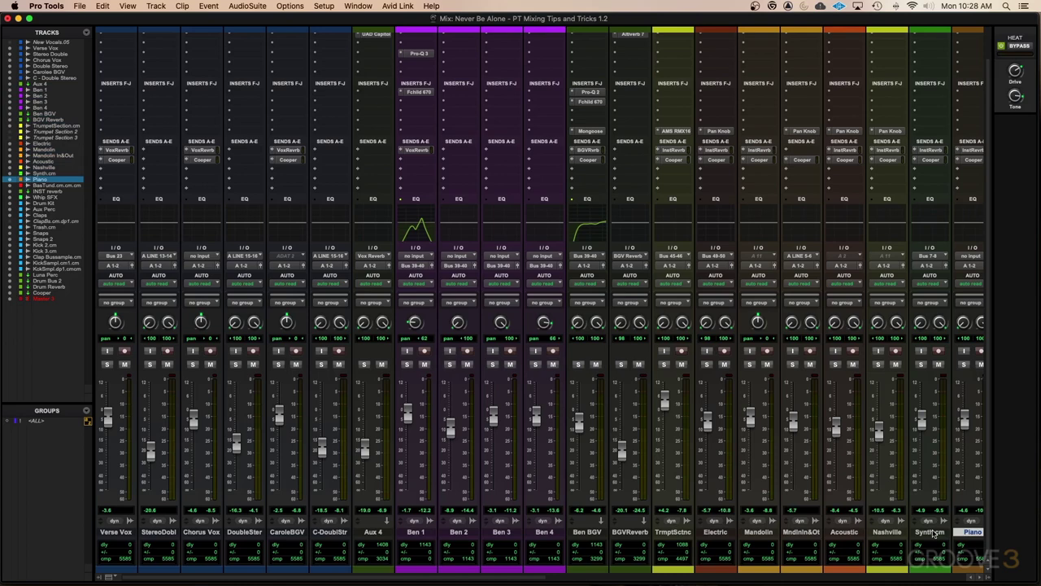
left_click(926, 534, "shift")
left_click(802, 533, "super")
left_click(673, 533, "super")
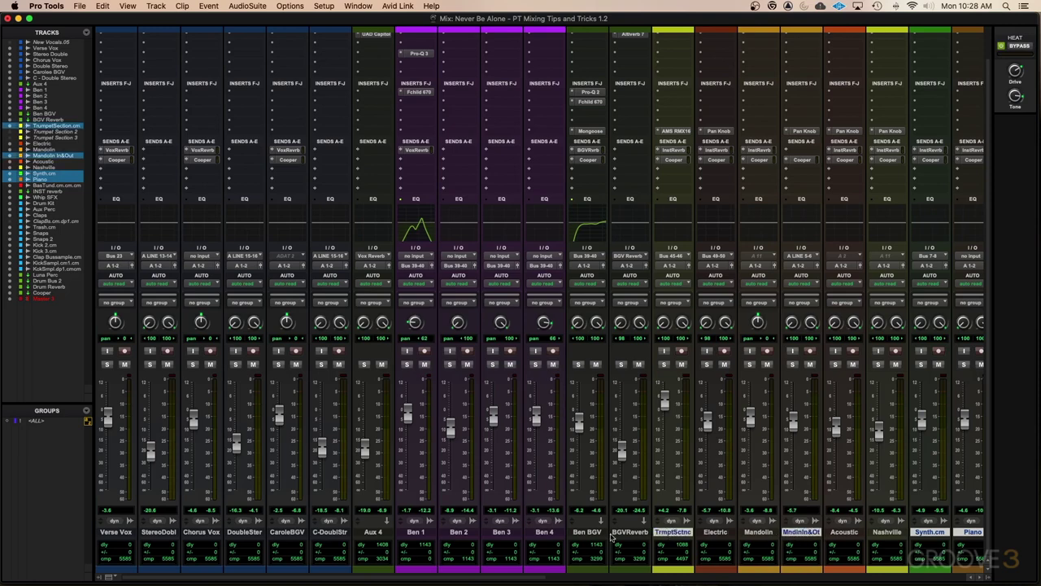
left_click(542, 533, "super")
left_click(501, 533, "super")
left_click(415, 533, "super")
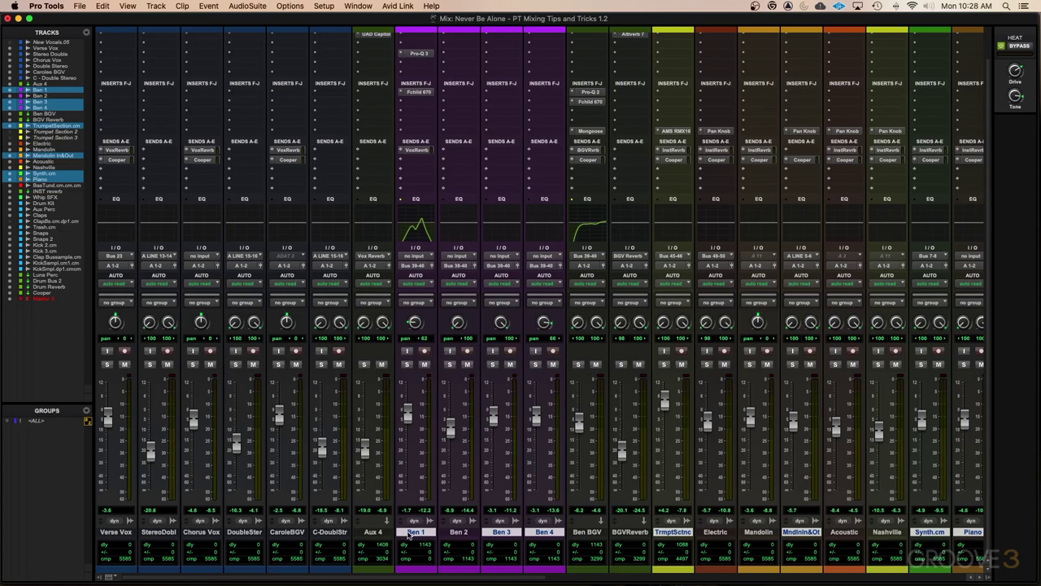
Toggle Mute and Solo on Ben 1 on and back off
left_click(424, 365)
left_click(423, 364)
left_click(406, 365)
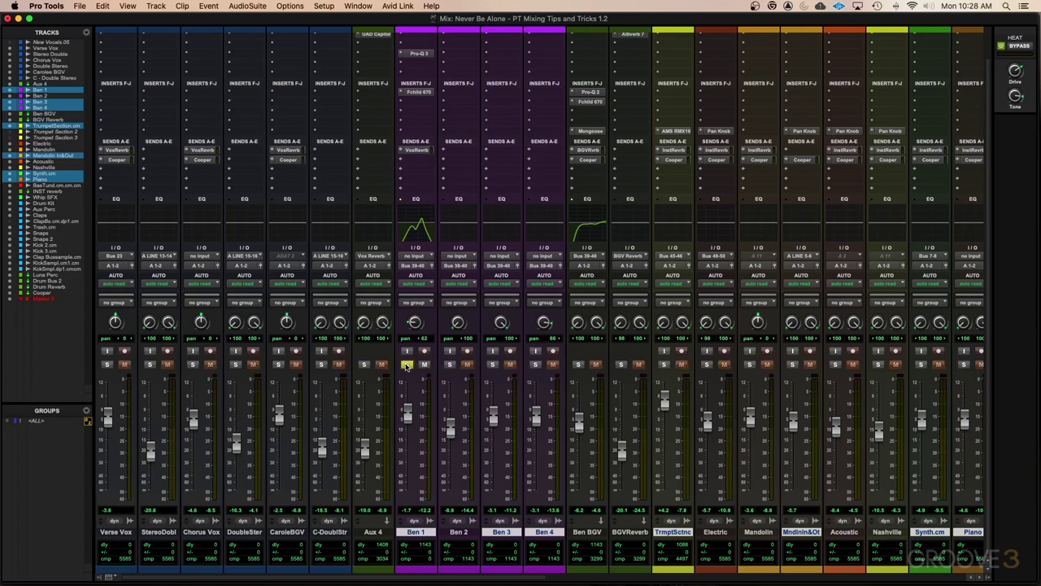
left_click(406, 364)
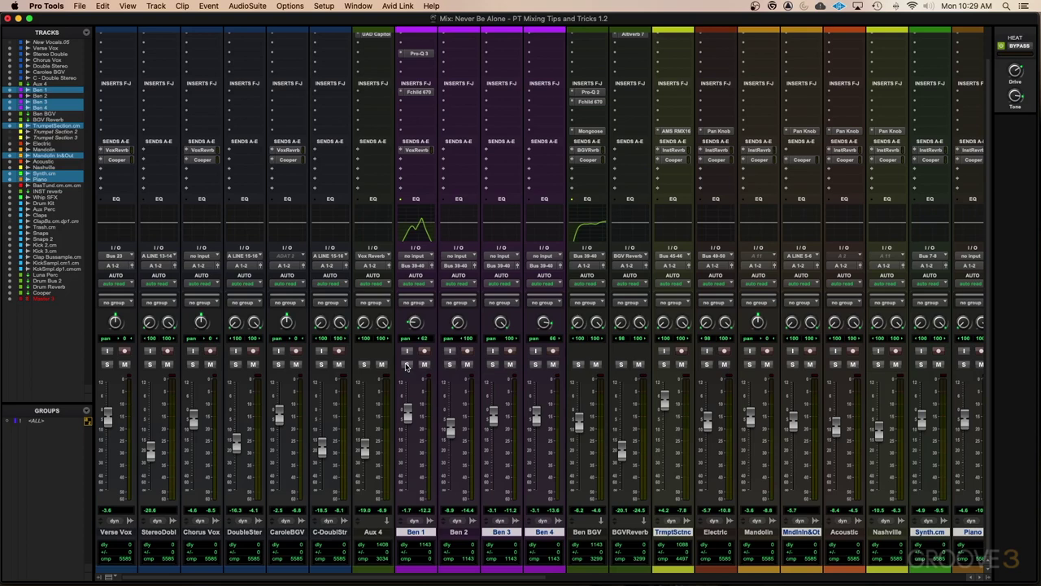
Solo, unsolo, mute and unmute all selected tracks, then select only Ben 1
left_click(406, 364, "alt+shift")
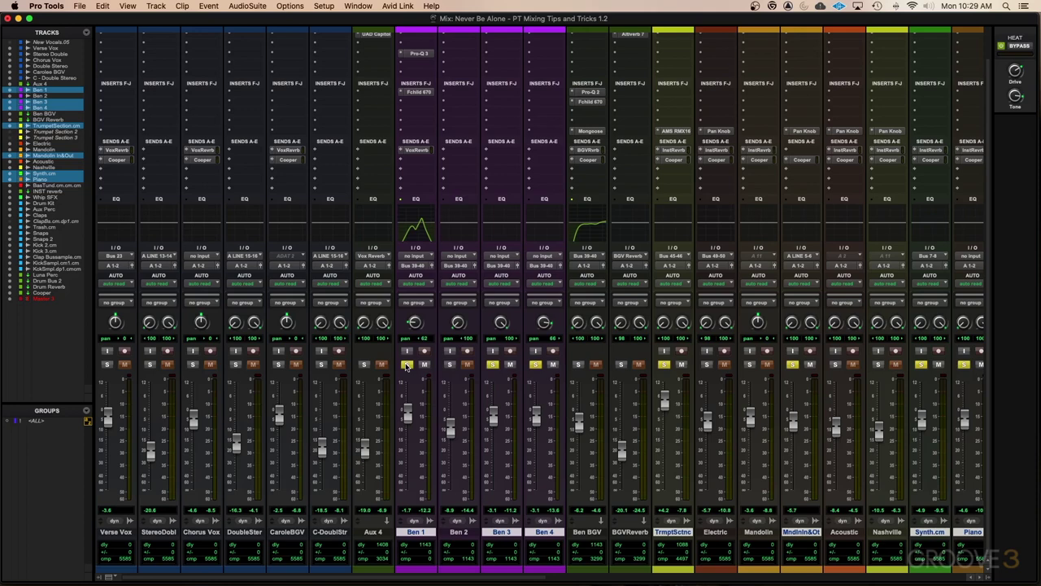
left_click(406, 364, "alt+shift")
left_click(423, 363, "alt+shift")
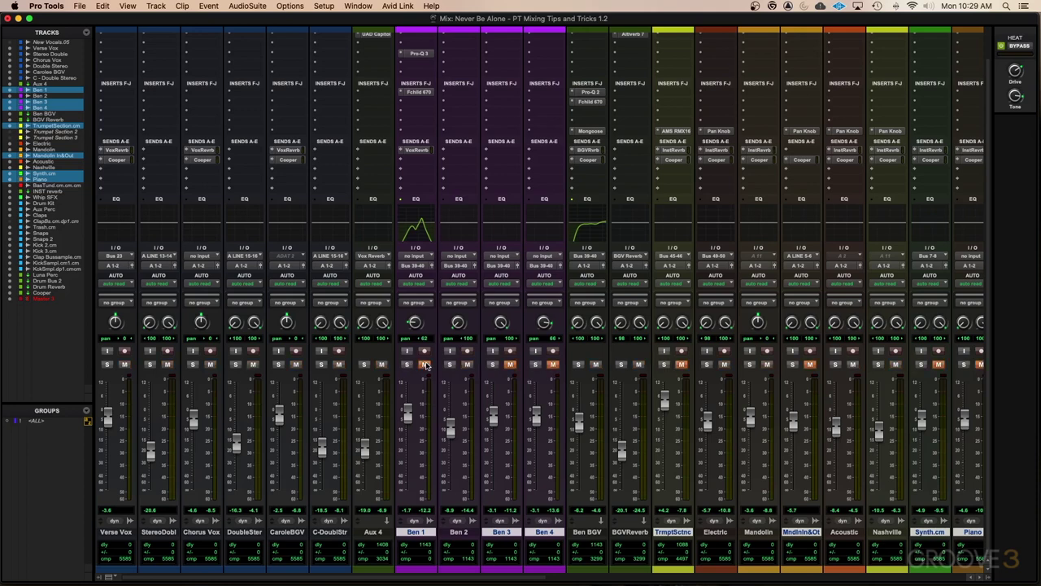
left_click(424, 363, "alt+shift")
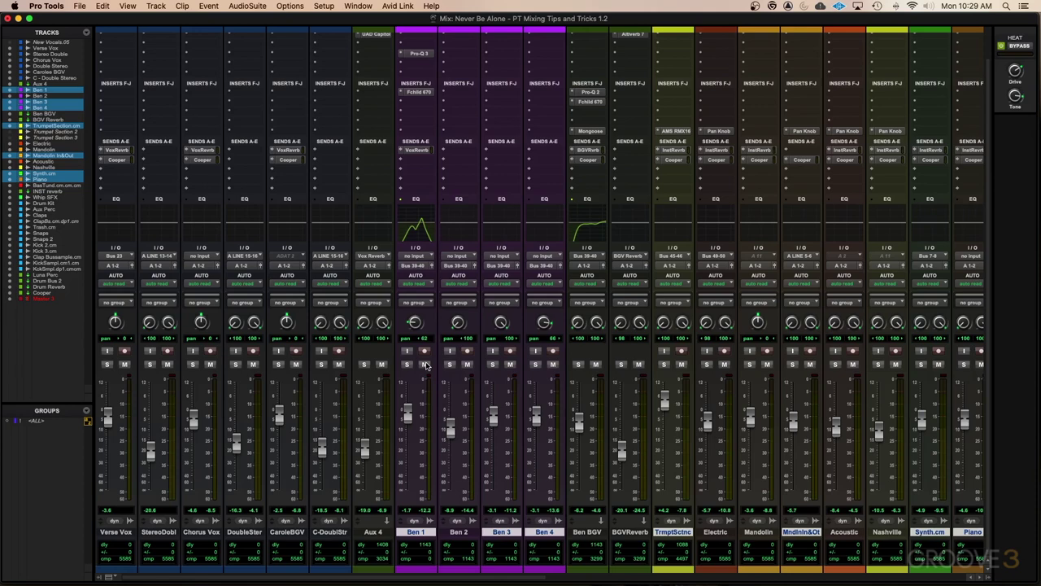
left_click(417, 532)
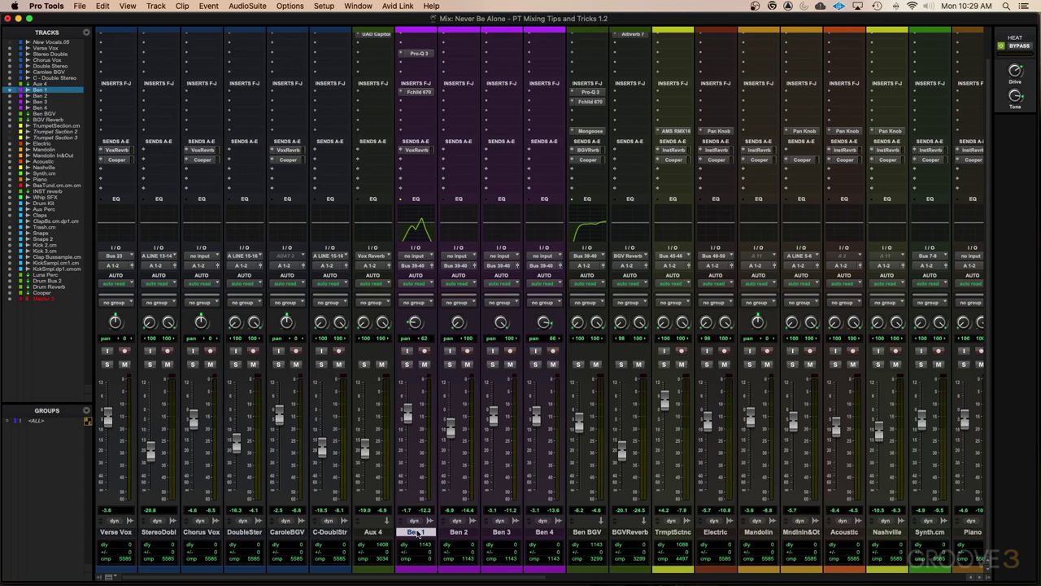
Extend the selection from Ben 1 to BGV Reverb, then mute and unmute all six
left_click(622, 532, "shift")
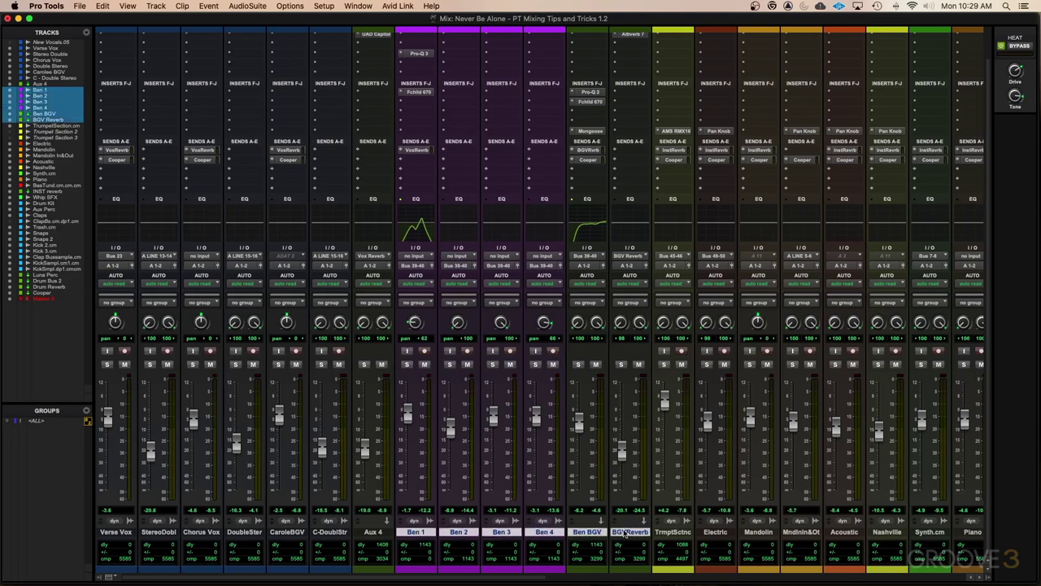
left_click(595, 366, "alt+shift")
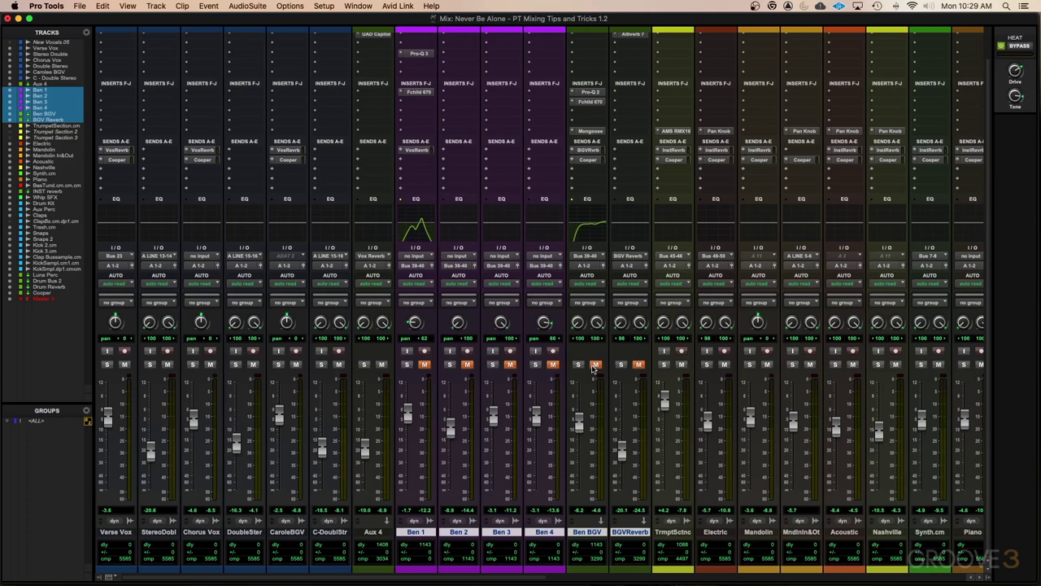
left_click(596, 365, "alt+shift")
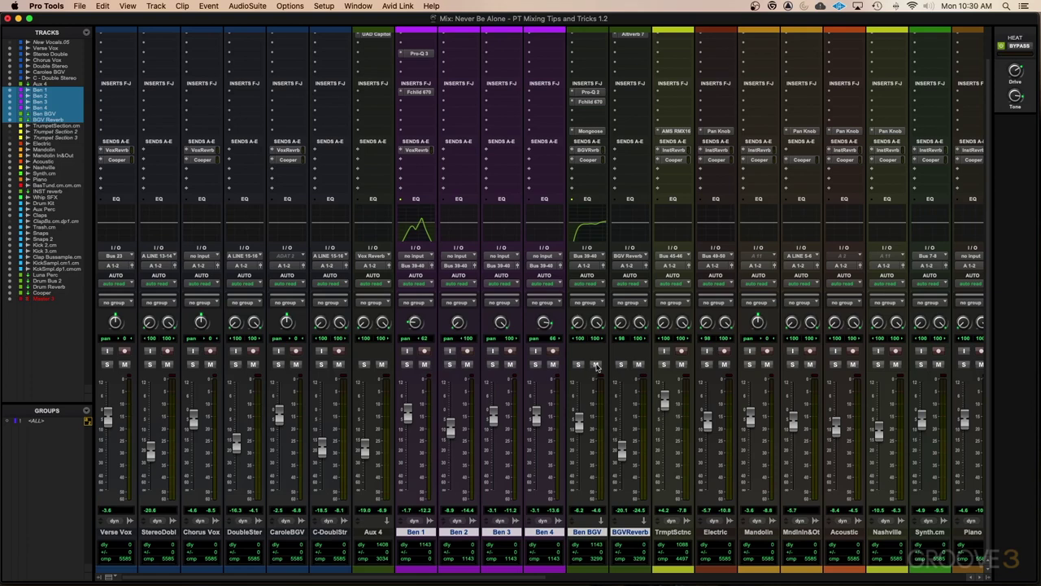
Set the input of Ben 1–4 to A LINE 1
left_click(414, 533)
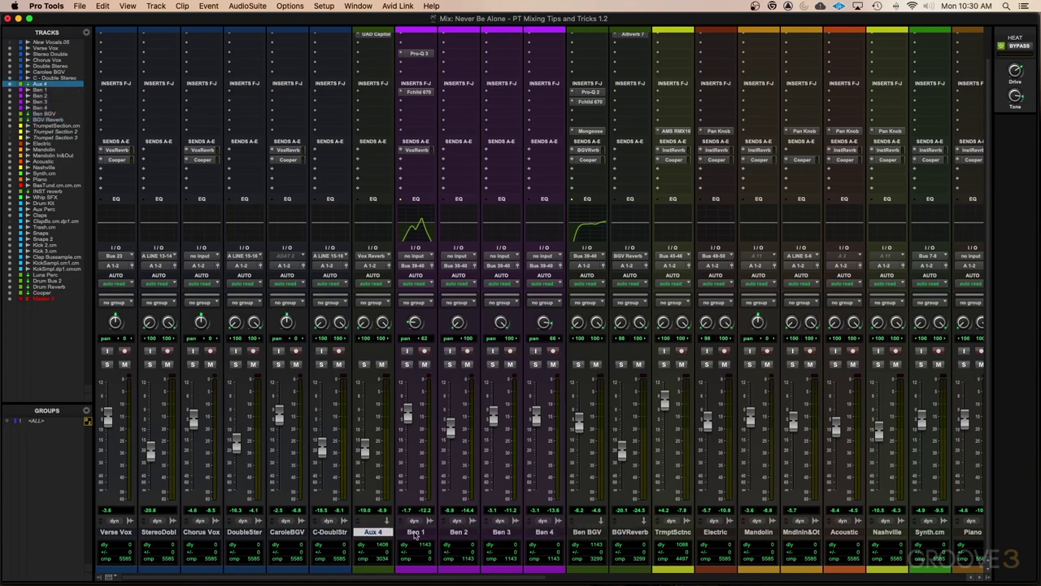
left_click(544, 532, "shift")
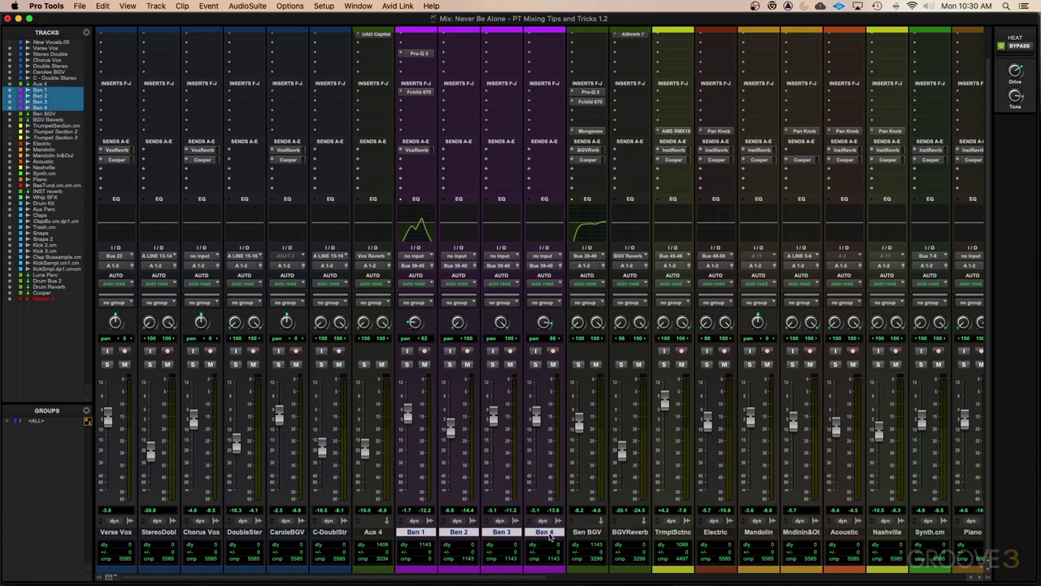
left_click(502, 257)
mouse_move(505, 260)
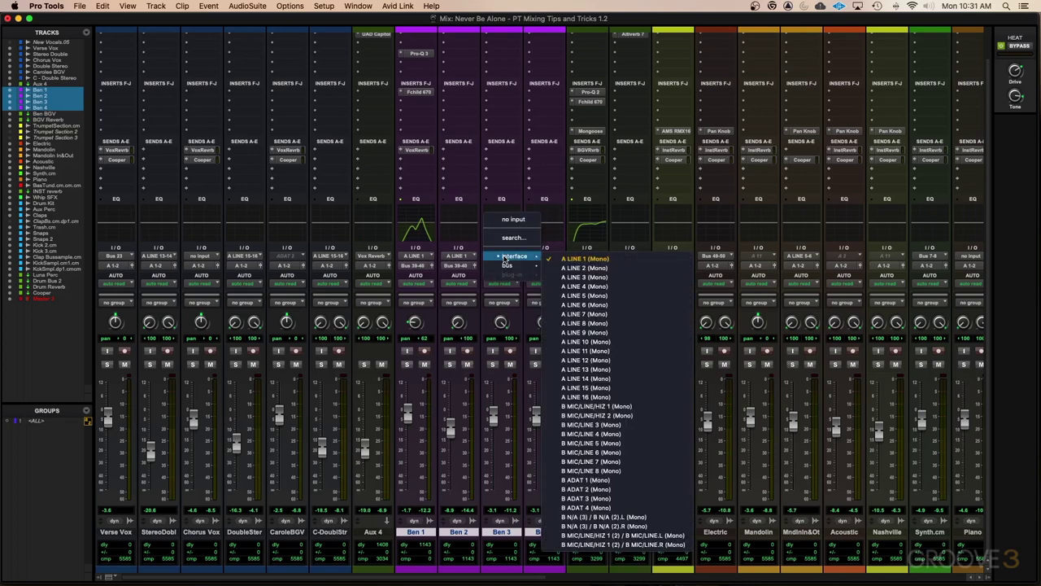
left_click(584, 259)
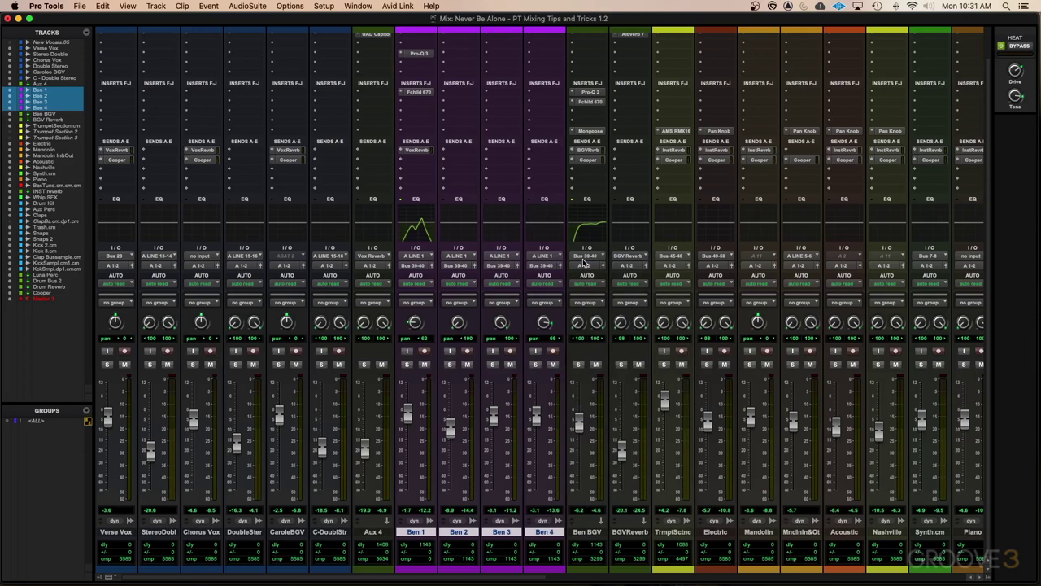
Insert the Gullfoss plug-in on Ben 1–4
left_click(460, 65)
mouse_move(488, 64)
left_click(592, 20)
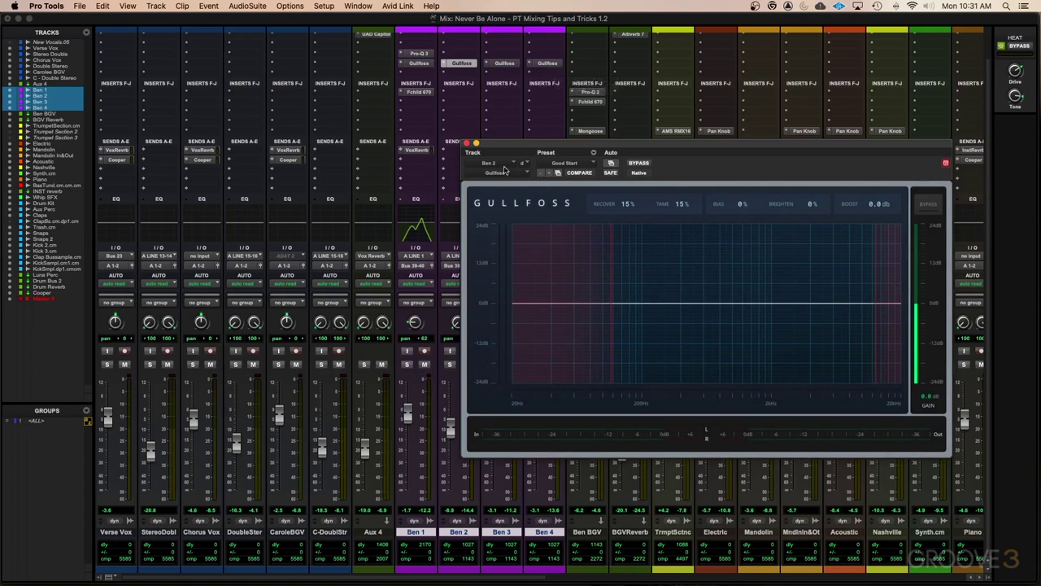
Close the Gullfoss plug-in window
left_click(467, 144)
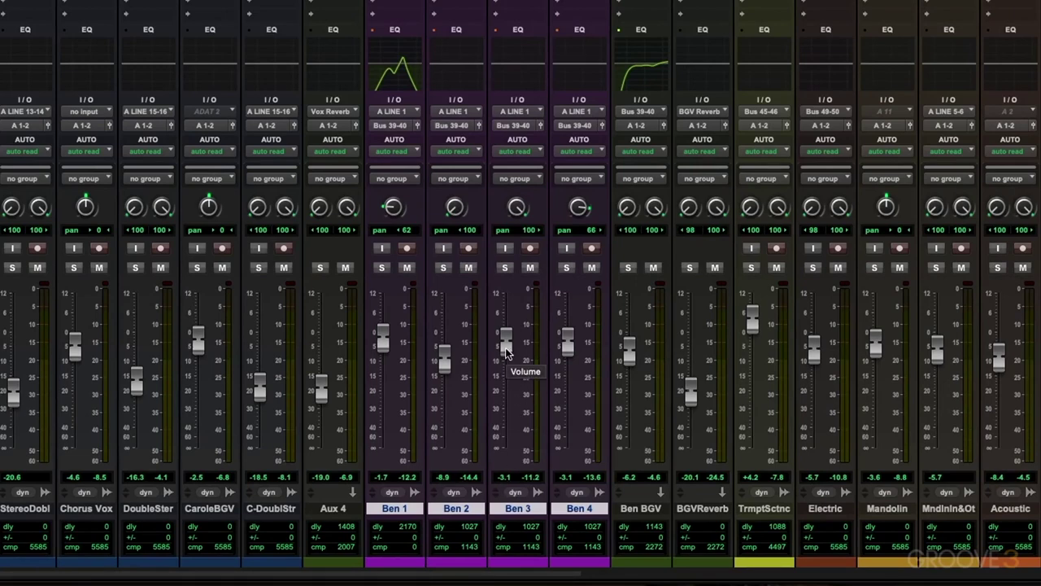
left_click_drag(506, 348, 511, 350)
left_click_drag(507, 344, 509, 450)
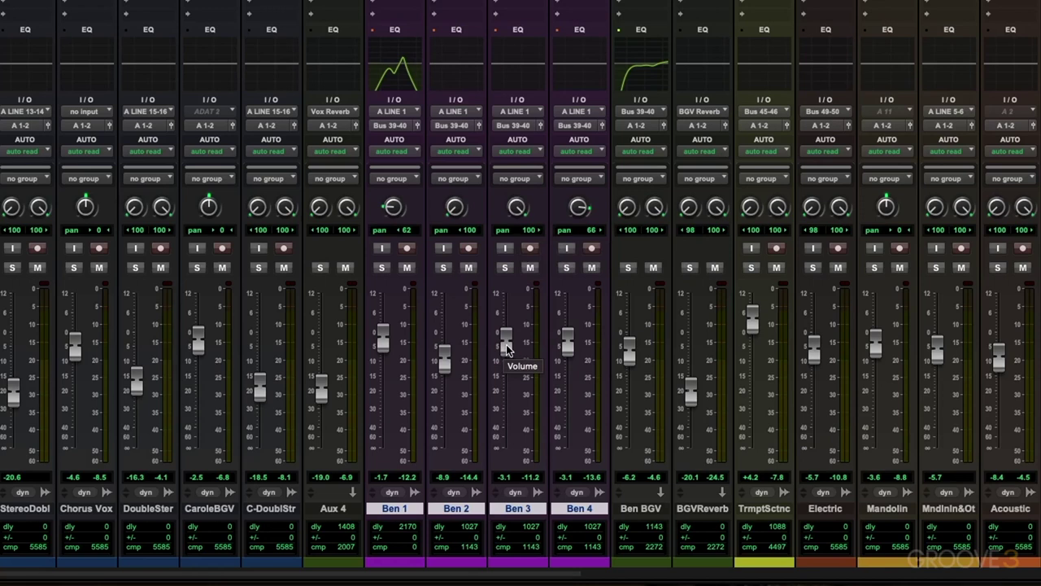
Reset the Ben 2, Ben 3 and Ben 4 faders individually to 0.0 dB
left_click(506, 350, "alt")
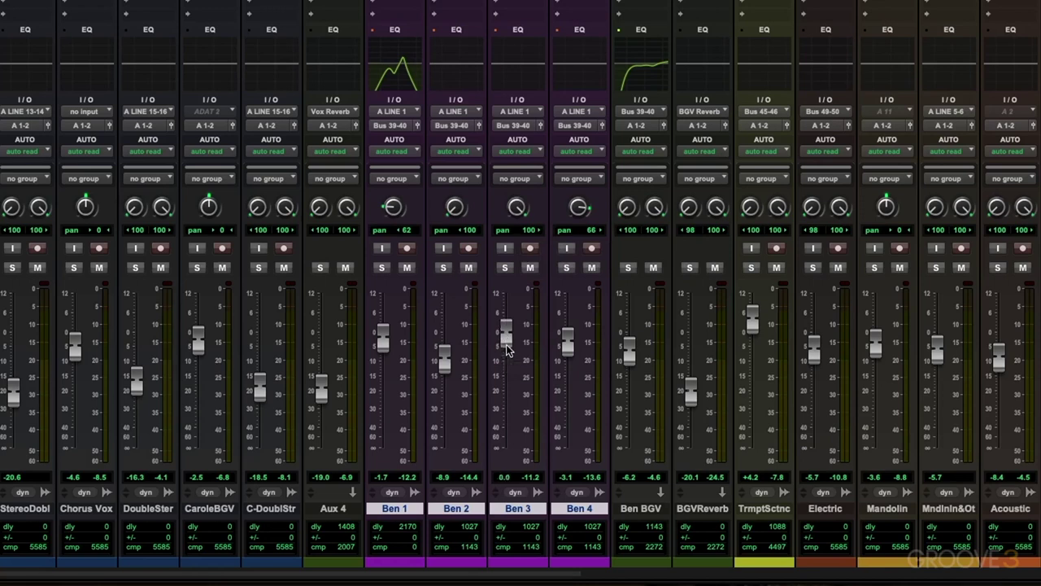
key("ctrl+z")
left_click(446, 363, "alt")
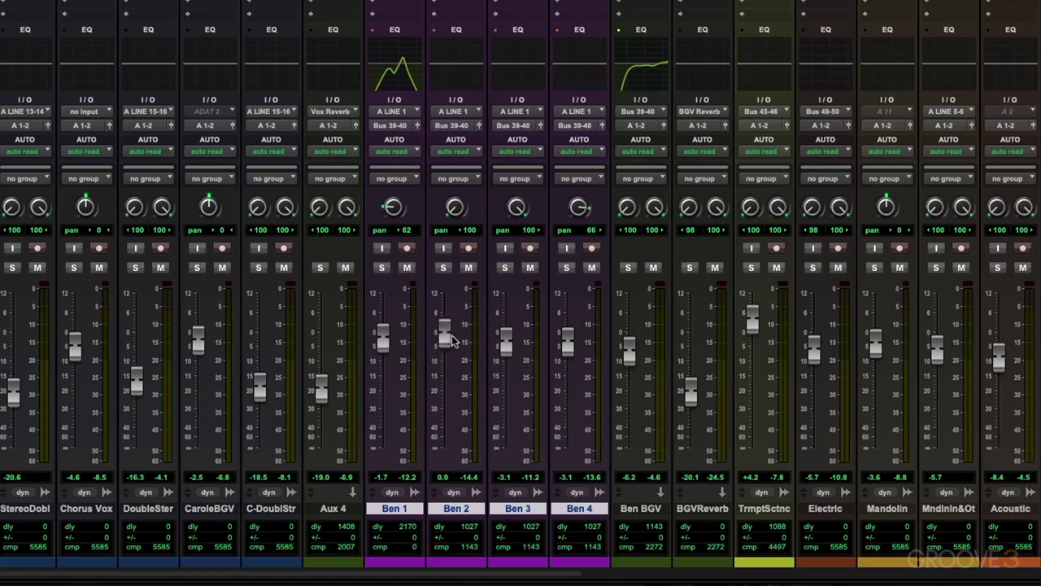
left_click(507, 346, "alt")
left_click(565, 346, "alt")
Centre all four Ben pans at 0 and set all four faders to 0.0 dB
left_click(577, 208, "alt")
left_click(519, 208, "alt")
left_click(455, 208, "alt")
left_click(393, 207, "alt")
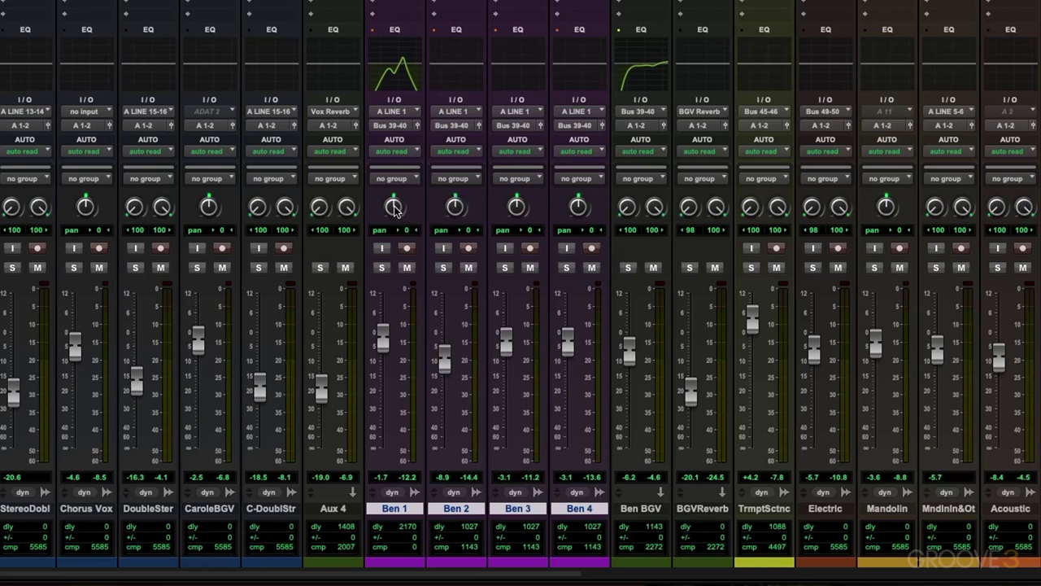
key("ctrl+z")
key("ctrl+z")
key("ctrl+z")
key("ctrl+z")
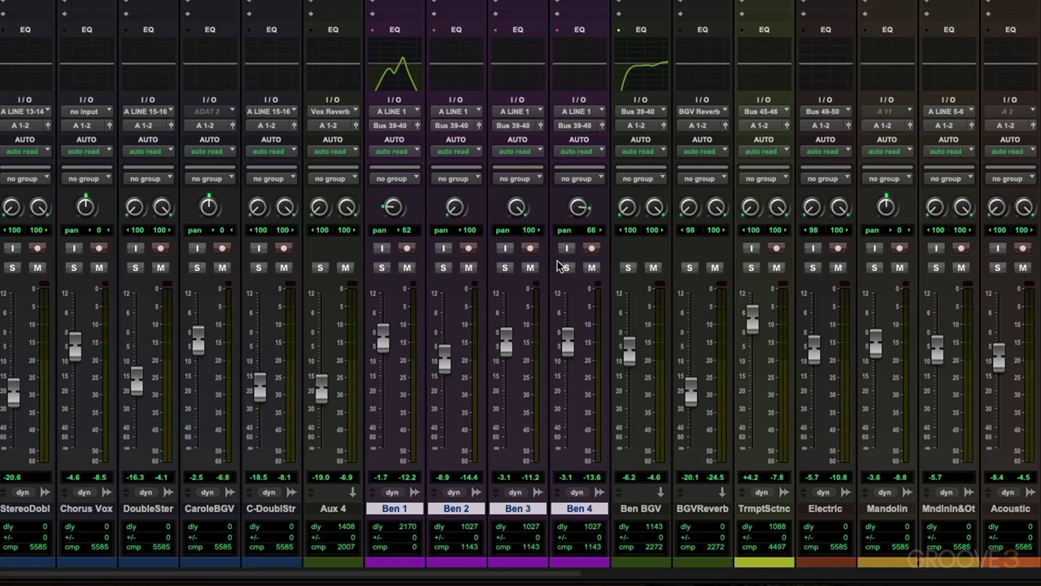
left_click(516, 210, "alt+shift")
left_click(511, 352, "alt+shift")
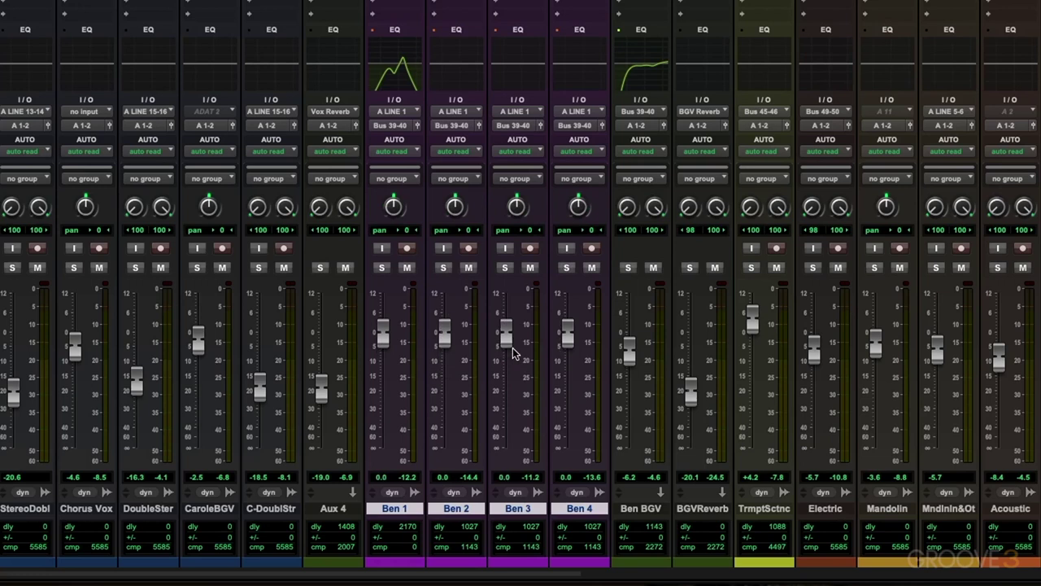